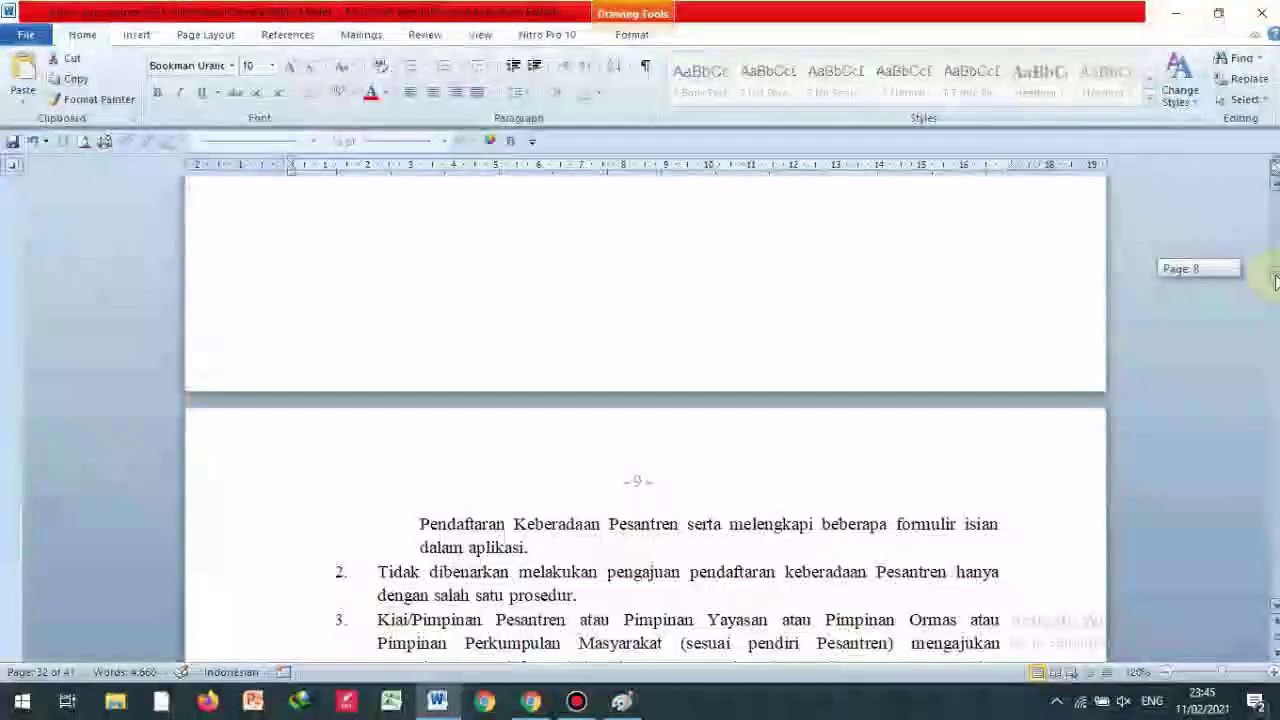
# Examine section D on the submission procedure in the guideline document, including the online registration address under item b
pyautogui.scroll(3, 943, 471)
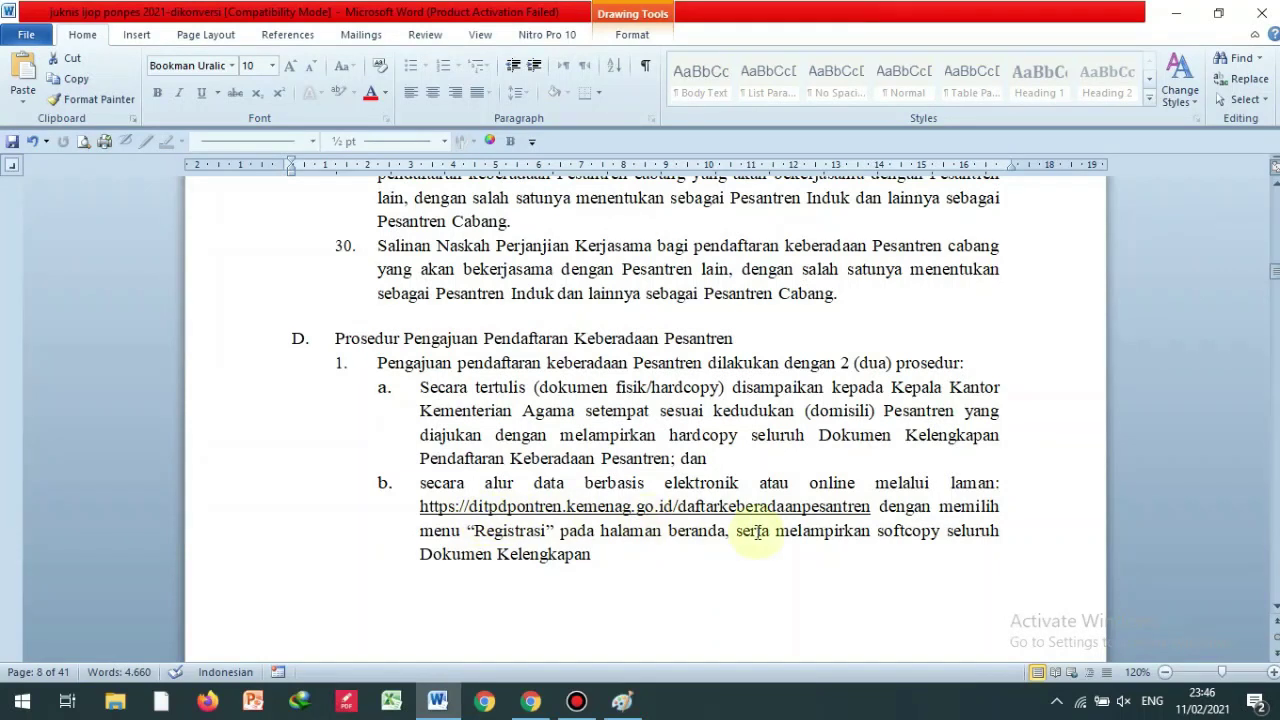
pyautogui.moveTo(413, 512); pyautogui.dragTo(862, 511)
pyautogui.click(893, 577)
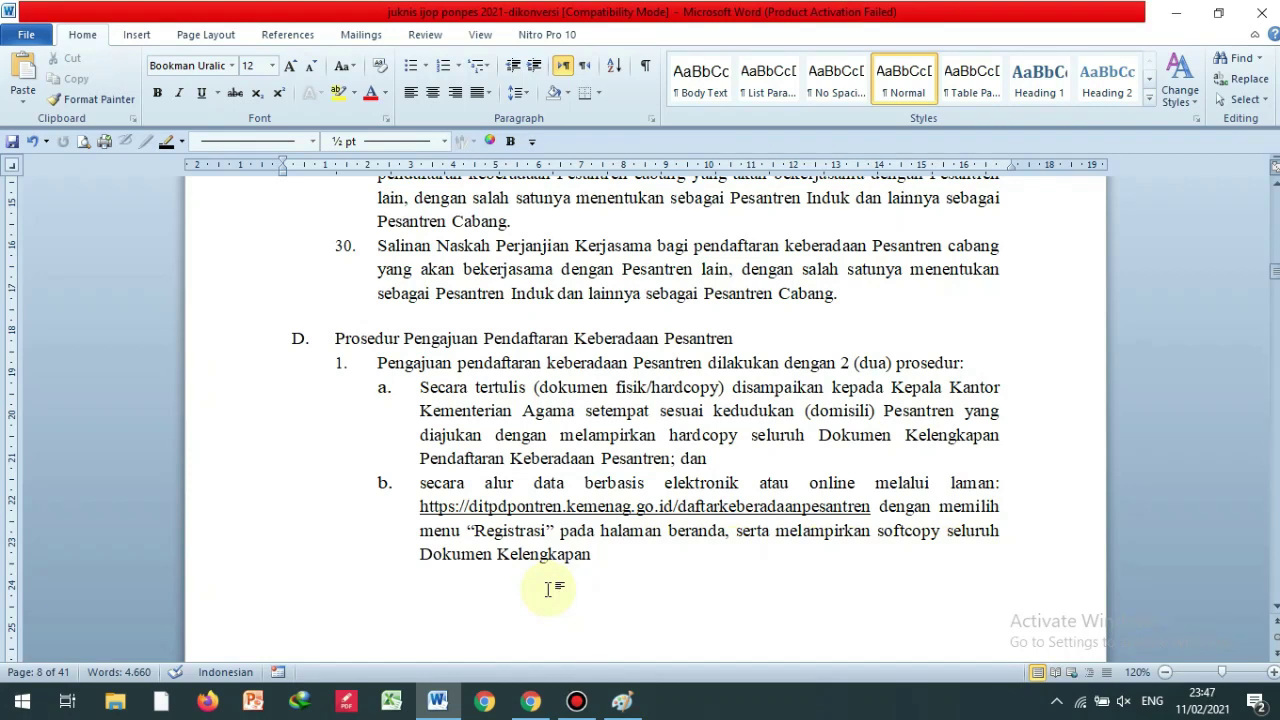
# Switch to Chrome and open the new registration form on the Kemenag Pendaftaran Keberadaan Pesantren site
pyautogui.click(530, 701)
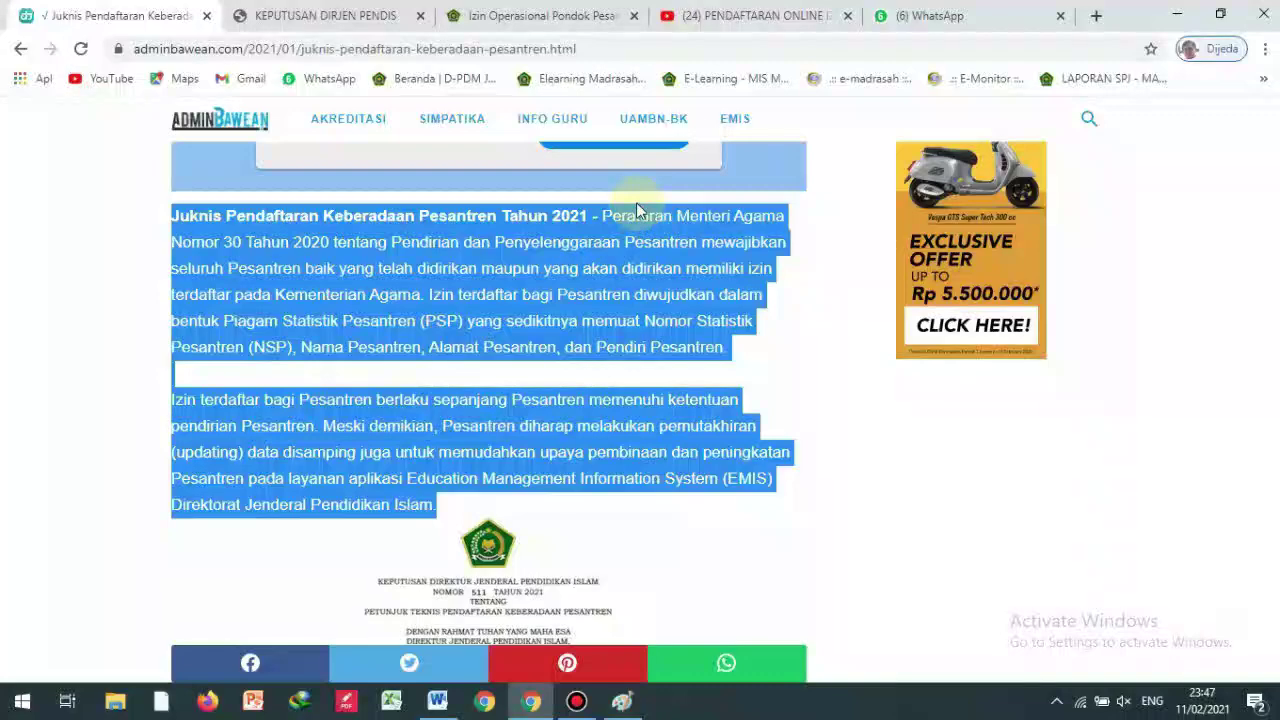
pyautogui.click(577, 14)
pyautogui.scroll(-3, 706, 360)
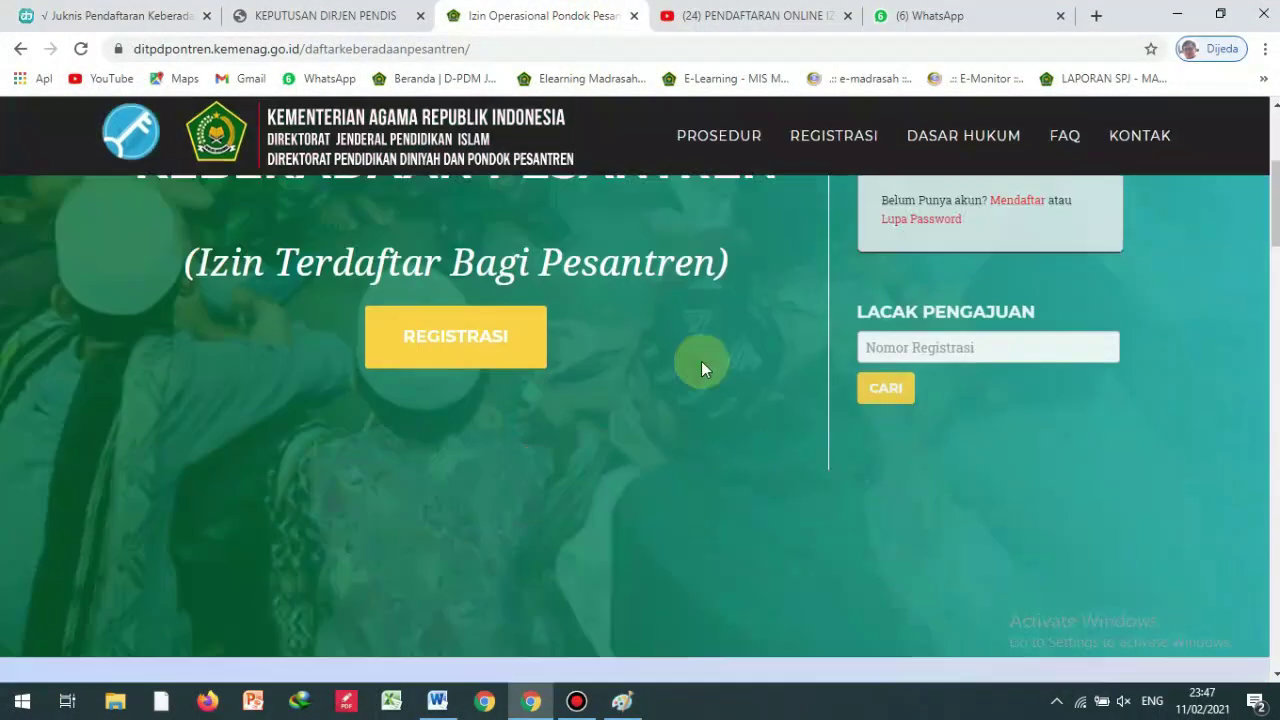
pyautogui.scroll(3, 540, 376)
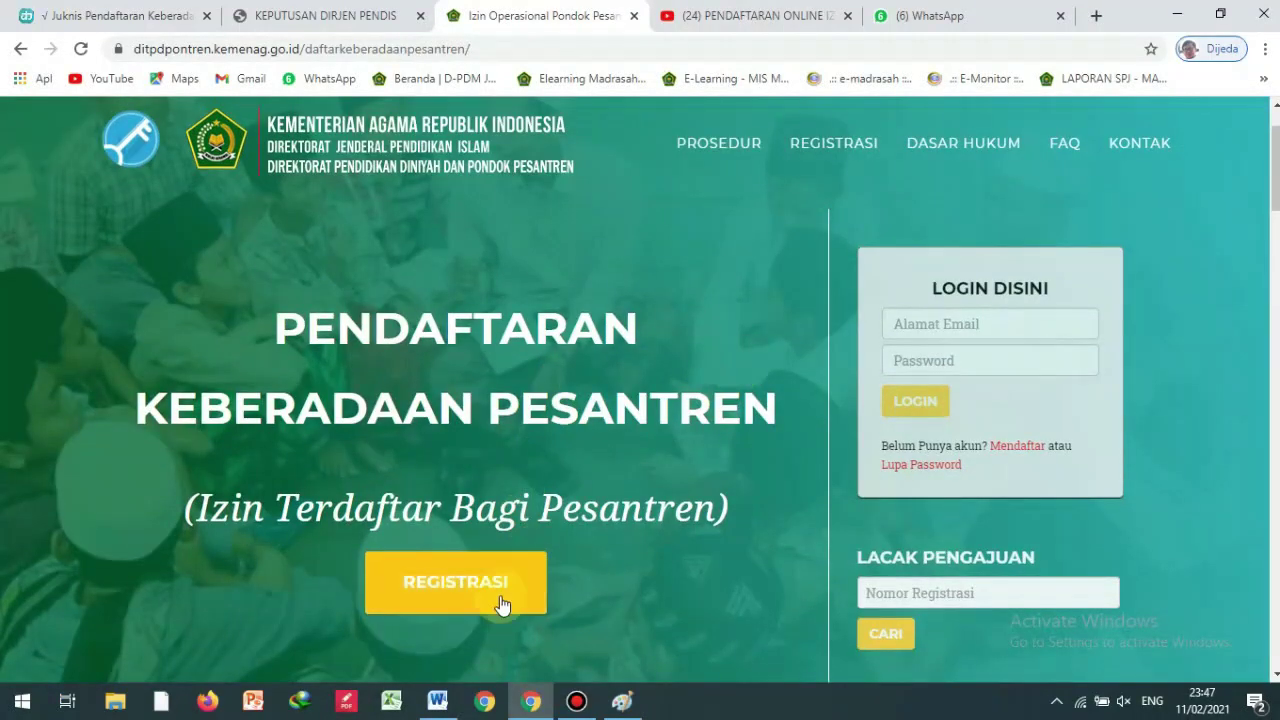
pyautogui.click(470, 596)
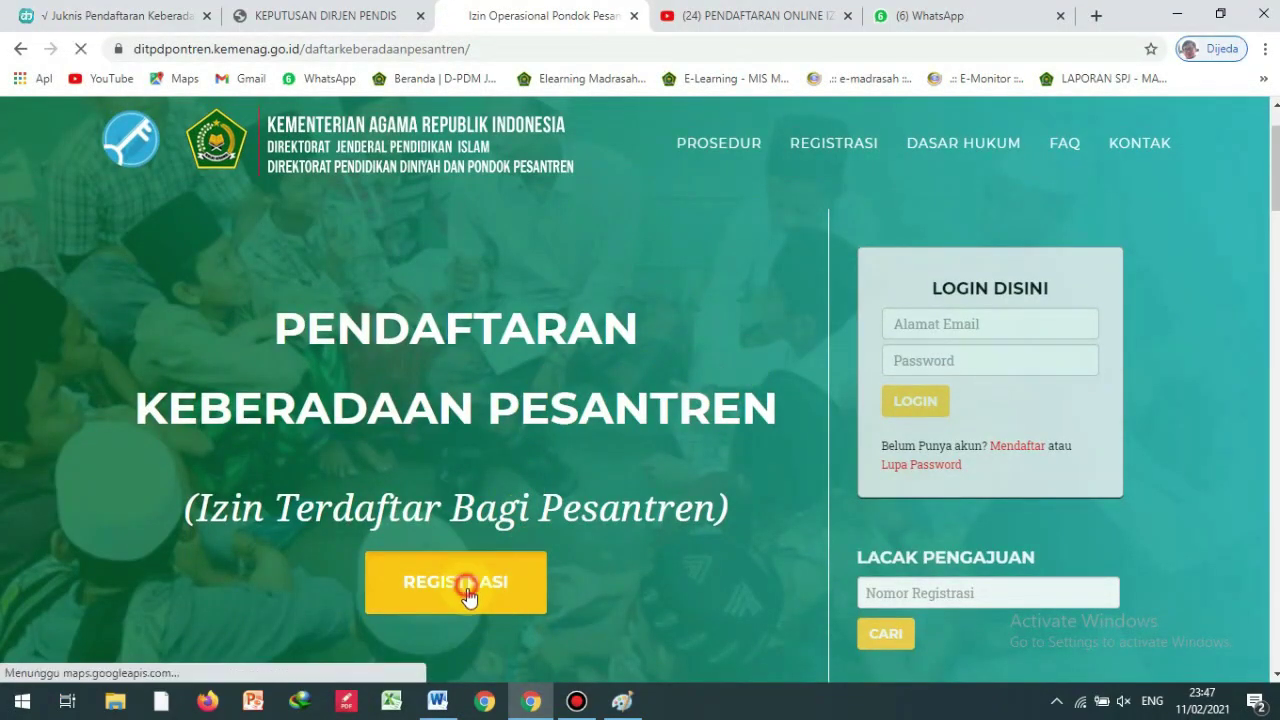
pyautogui.scroll(-2, 478, 506)
pyautogui.scroll(2, 350, 449)
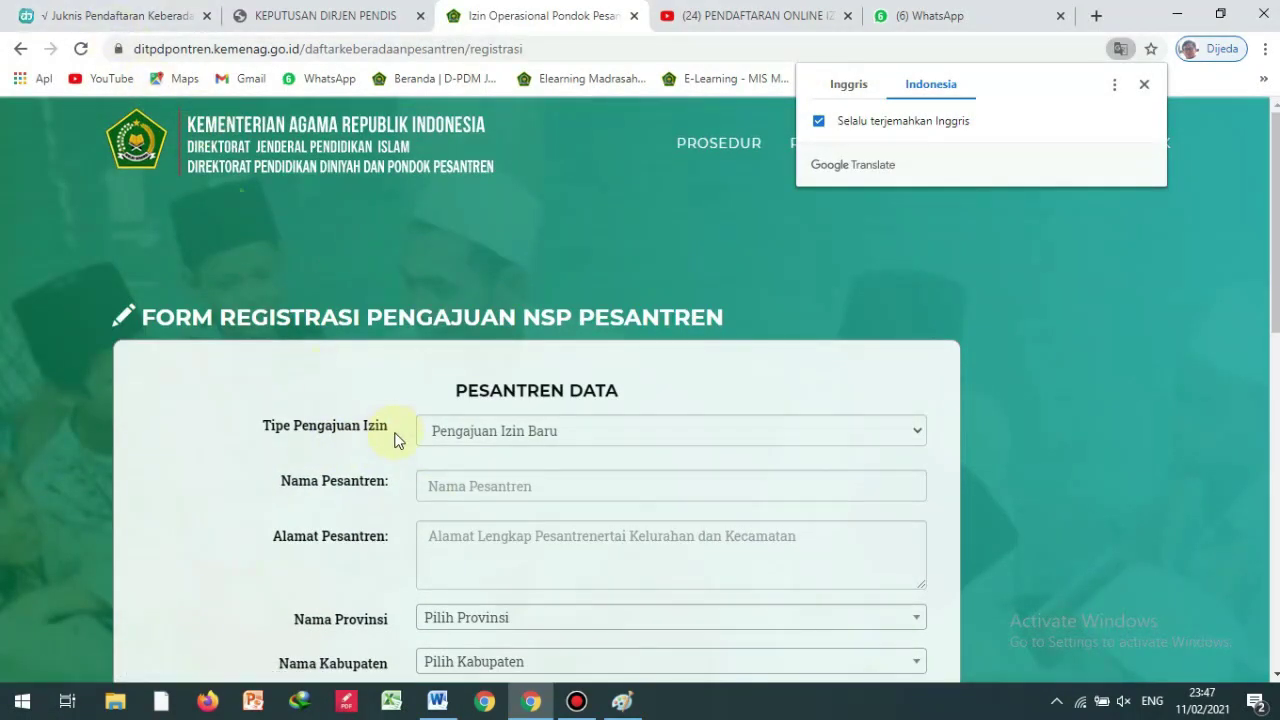
# Choose Pengajuan Izin Baru as the permit application type in the registration form
pyautogui.click(436, 436)
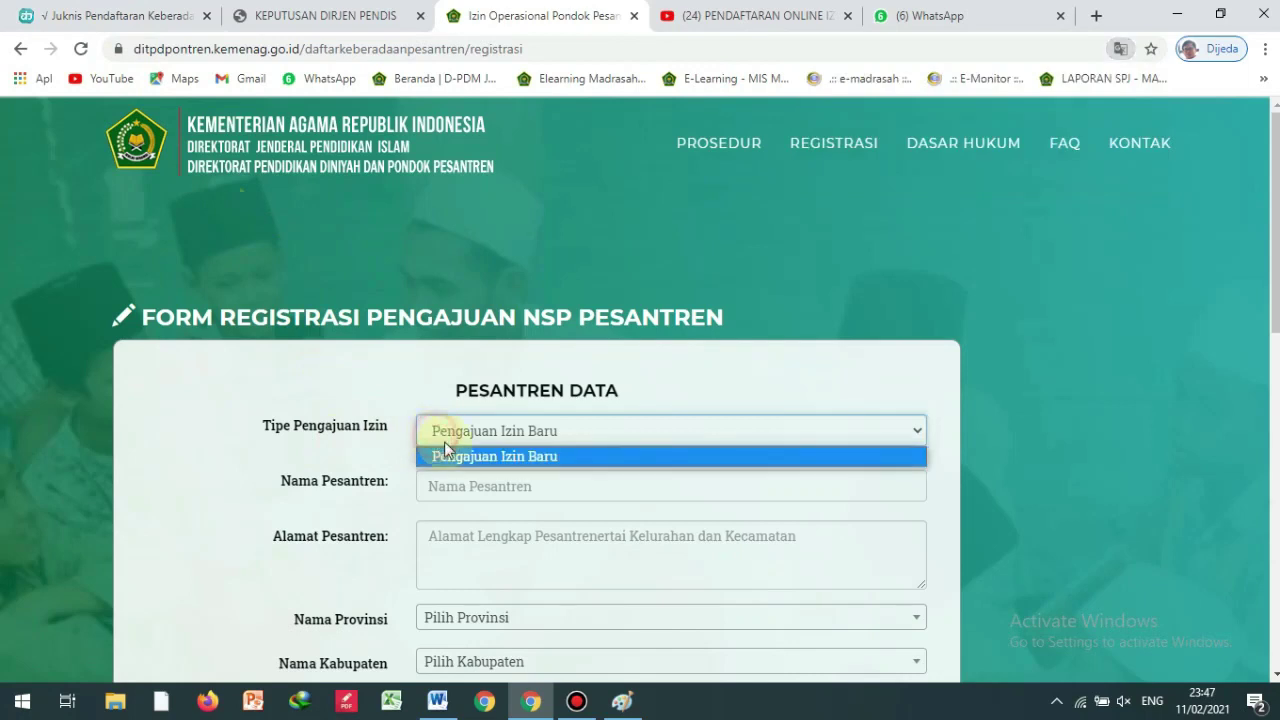
pyautogui.click(500, 460)
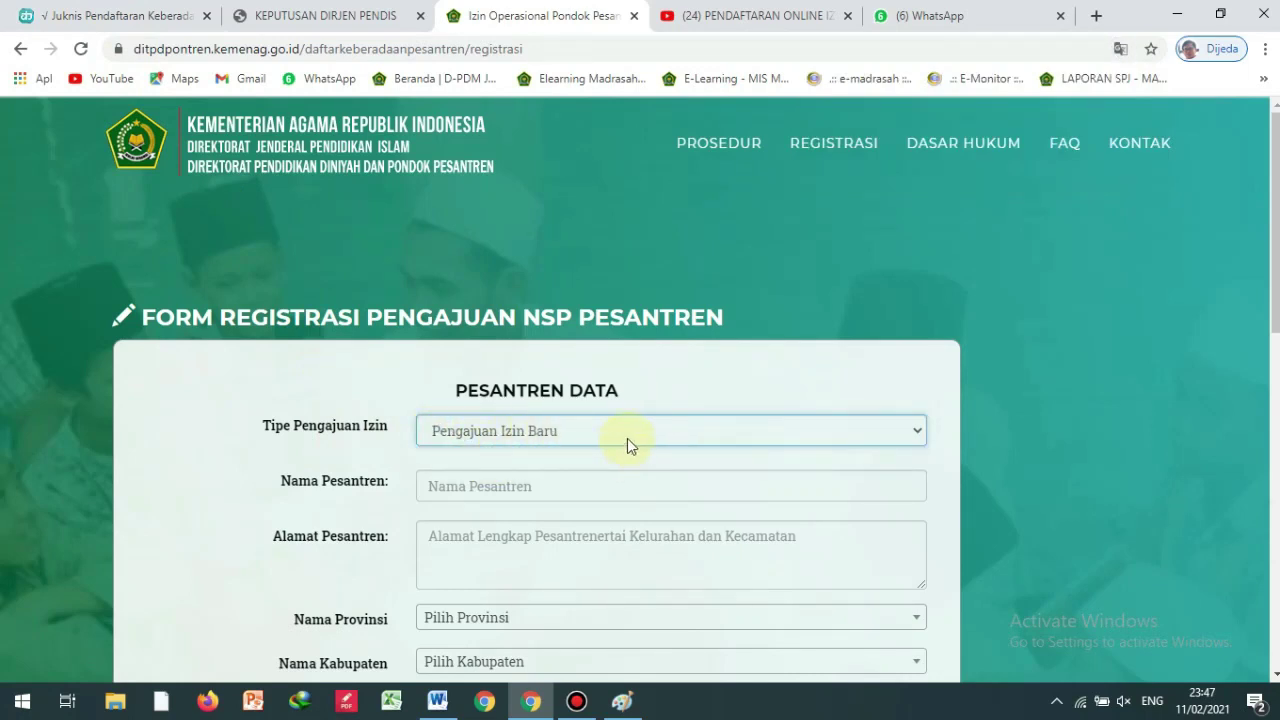
pyautogui.click(555, 434)
pyautogui.click(551, 454)
pyautogui.click(562, 430)
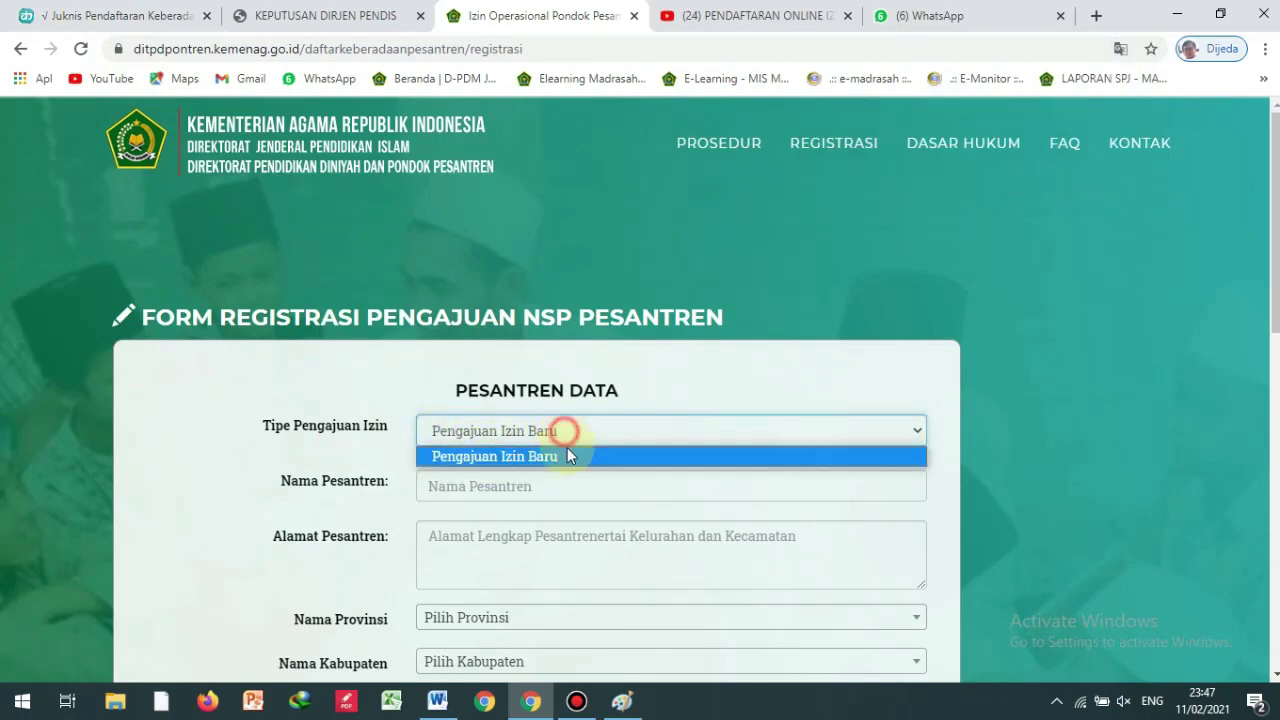
# Examine the pesantren name and address fields and the list of provinces, leaving them unfilled
pyautogui.click(519, 486)
pyautogui.click(510, 545)
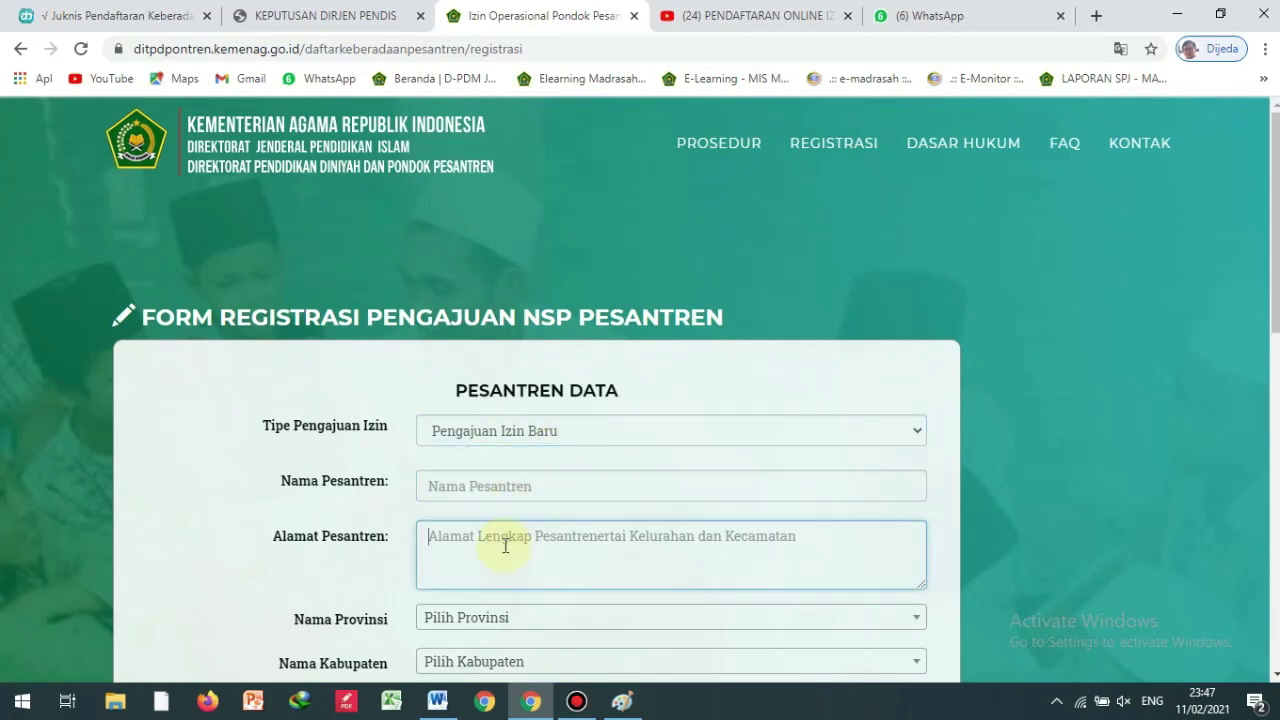
pyautogui.scroll(-2, 503, 535)
pyautogui.click(480, 430)
pyautogui.scroll(-1, 486, 474)
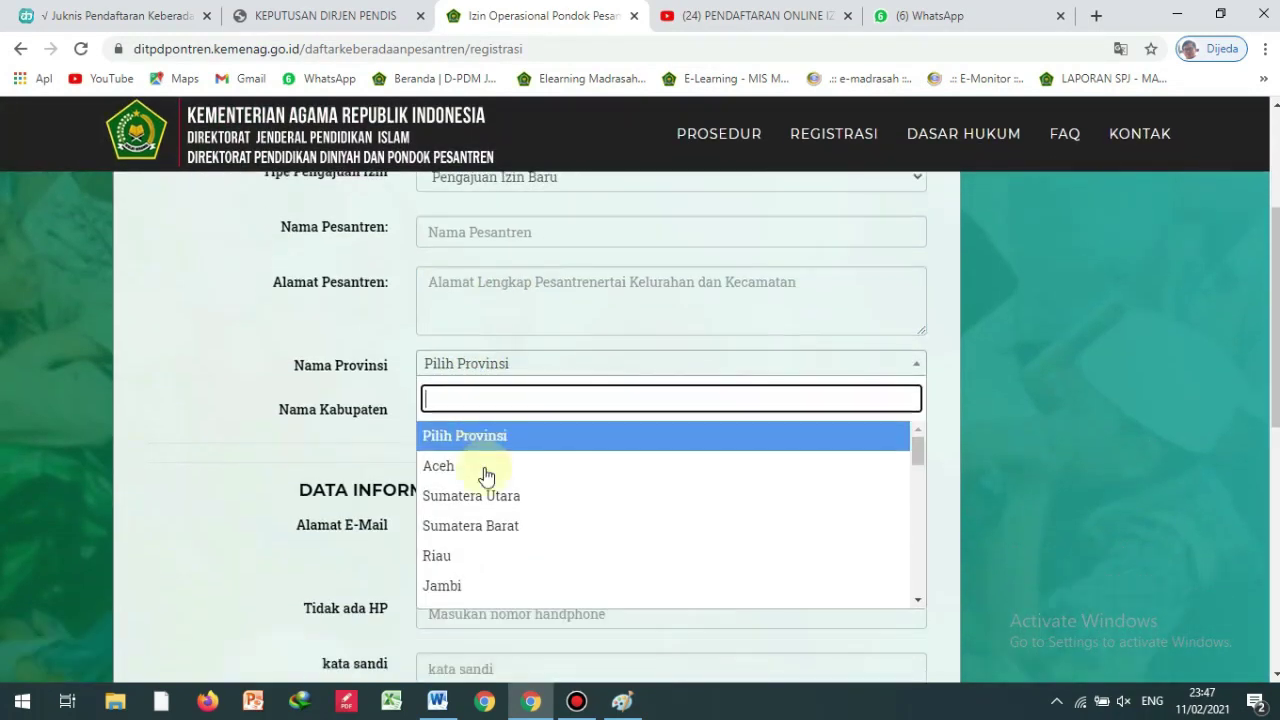
pyautogui.click(389, 438)
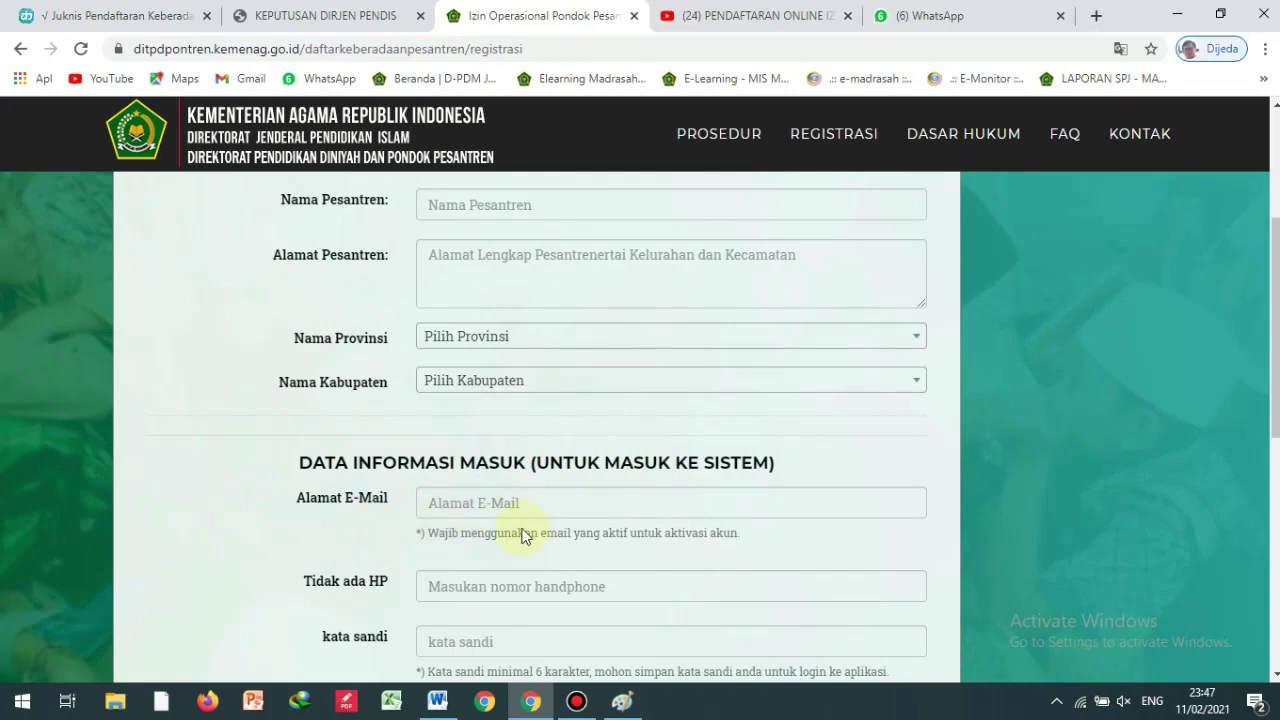
# Examine the account login fields of the registration form and try to submit the unfilled application
pyautogui.scroll(-2, 446, 646)
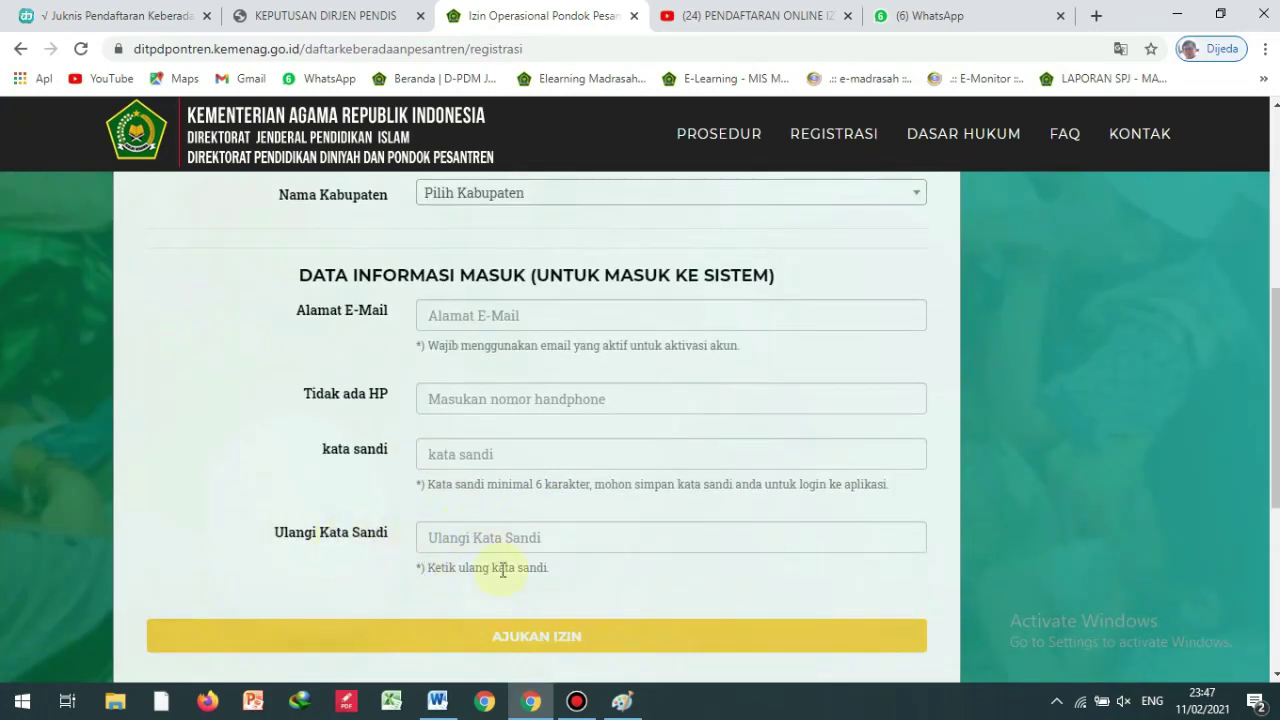
pyautogui.click(536, 640)
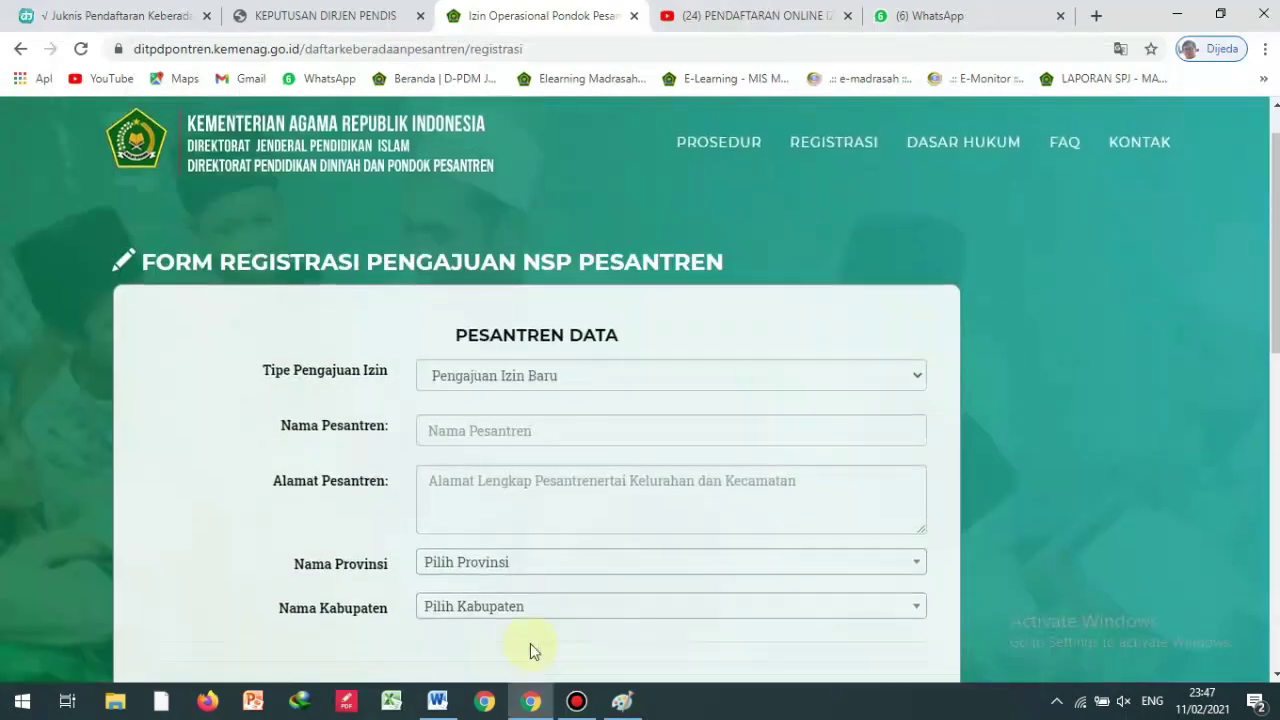
pyautogui.scroll(-5, 529, 635)
pyautogui.click(529, 623)
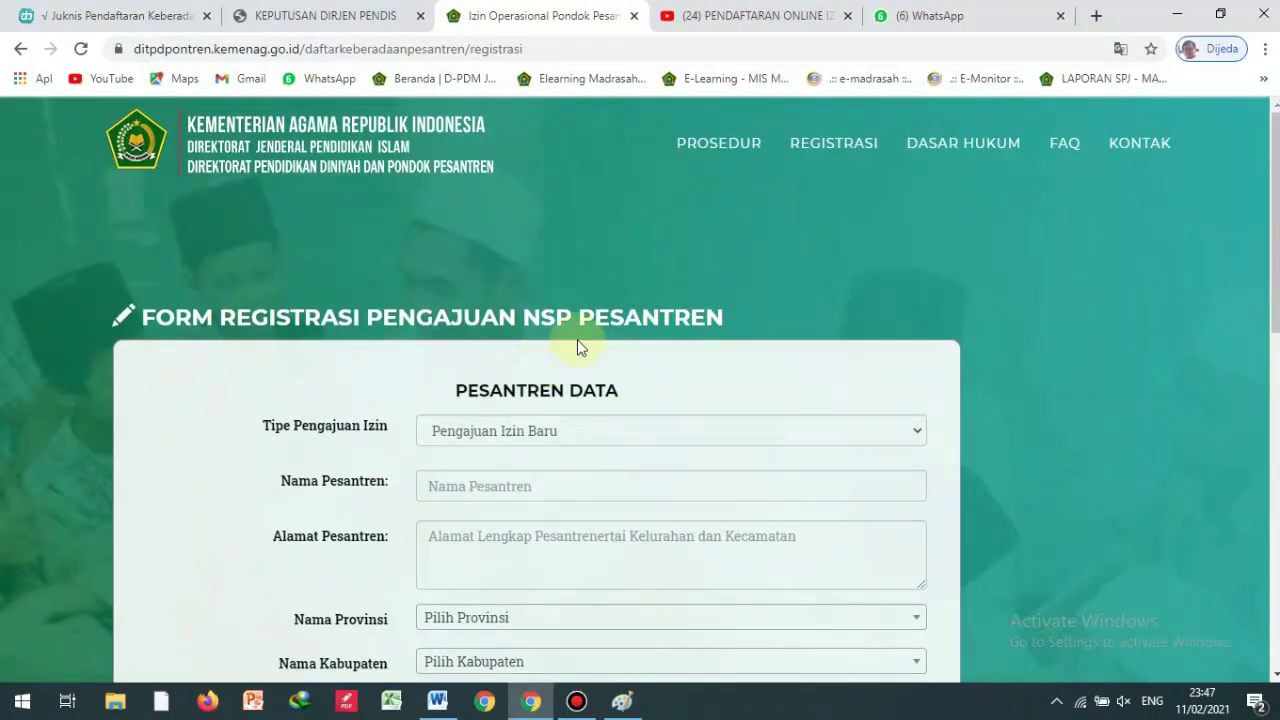
# Return to the registration site's home page and examine the email and password fields of the login form
pyautogui.click(717, 150)
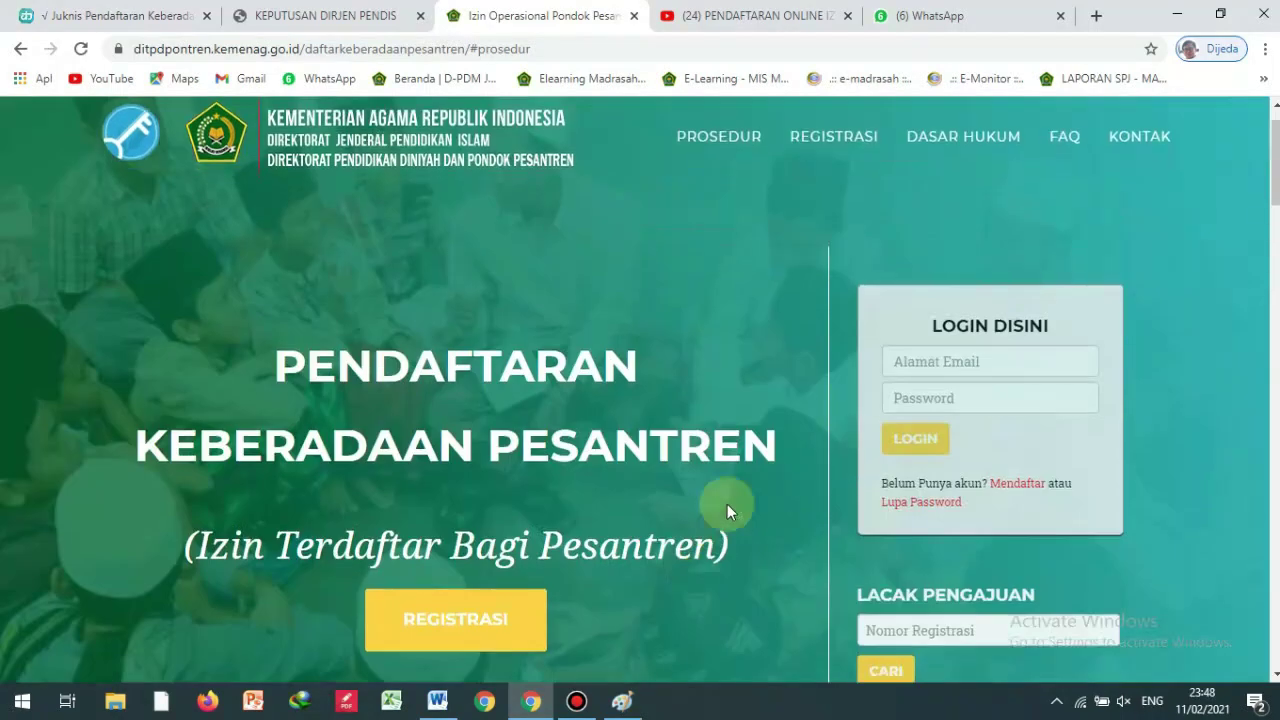
pyautogui.scroll(2, 727, 504)
pyautogui.click(938, 365)
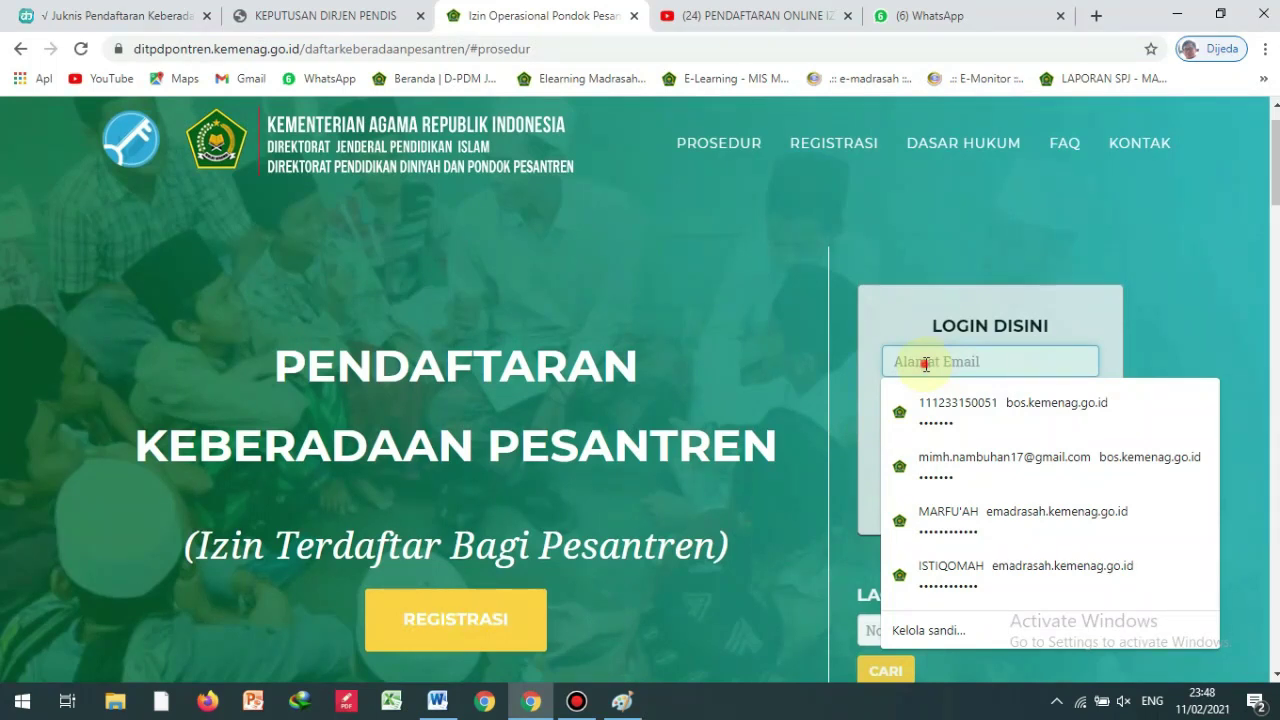
pyautogui.click(843, 397)
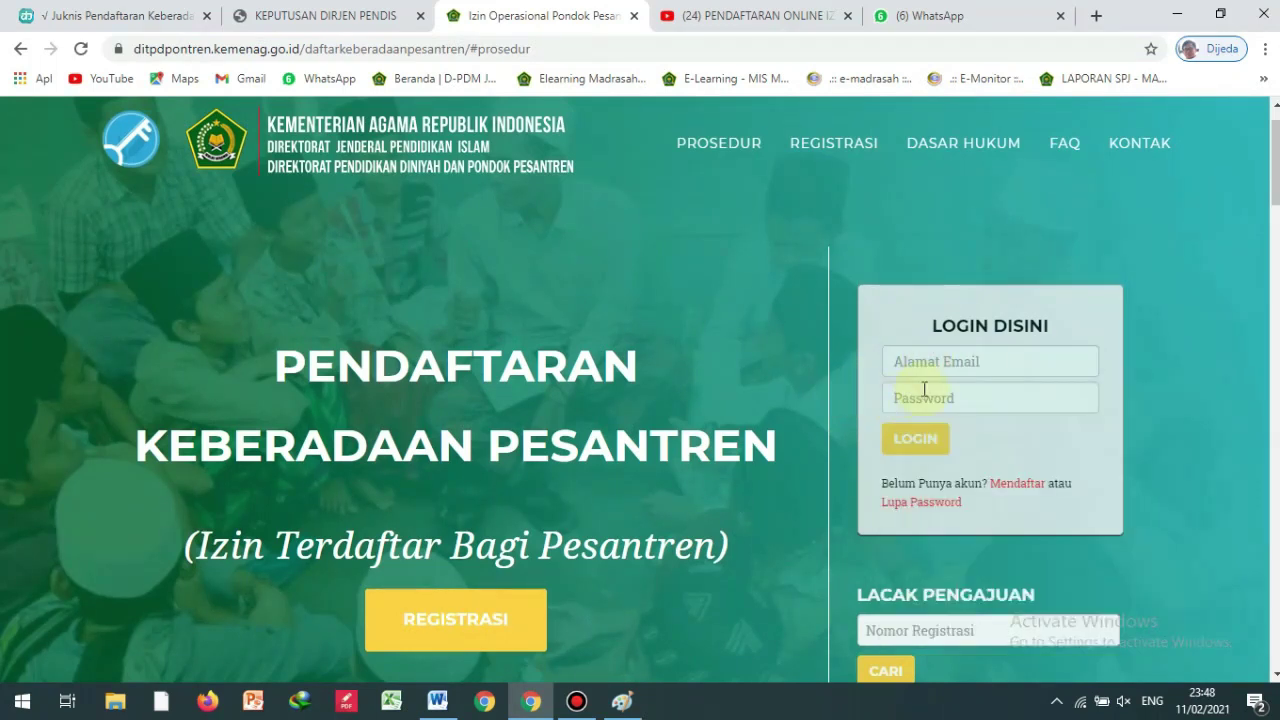
pyautogui.click(919, 393)
pyautogui.click(843, 411)
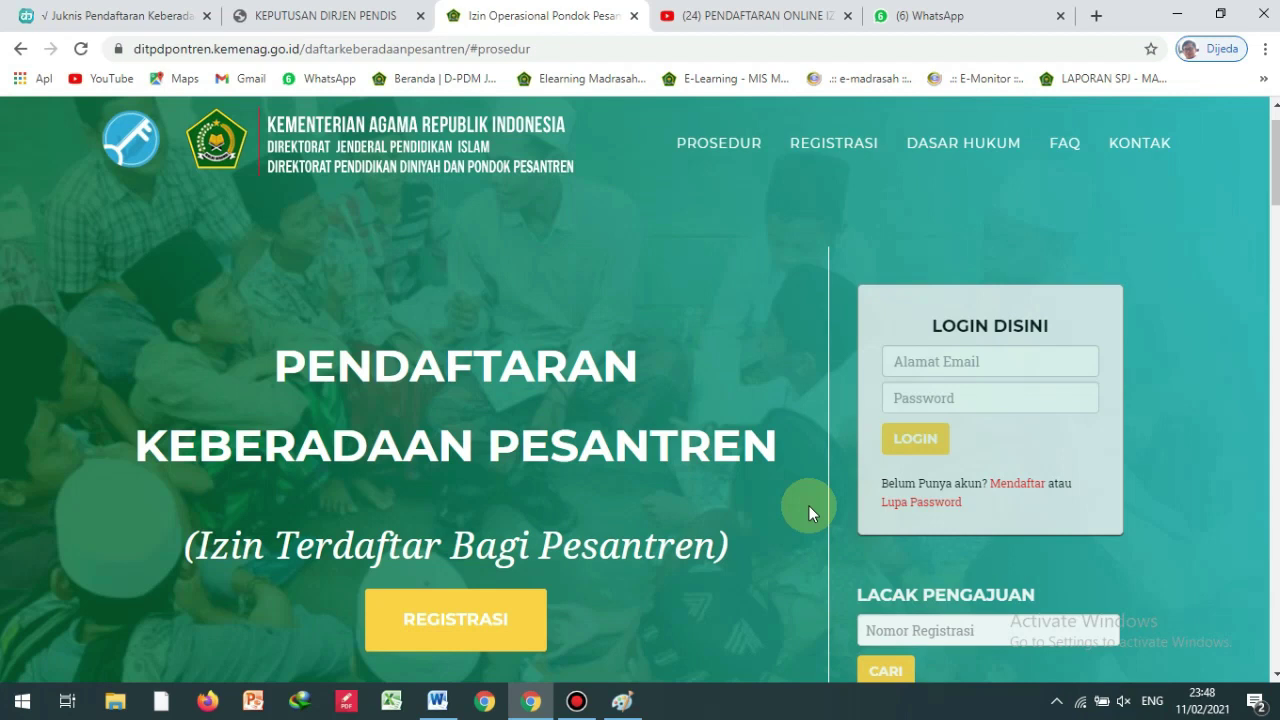
# Track the pesantren's application in Lacak Pengajuan by entering its registration number
pyautogui.scroll(-2, 876, 511)
pyautogui.click(946, 442)
pyautogui.click(930, 484)
pyautogui.click(885, 484)
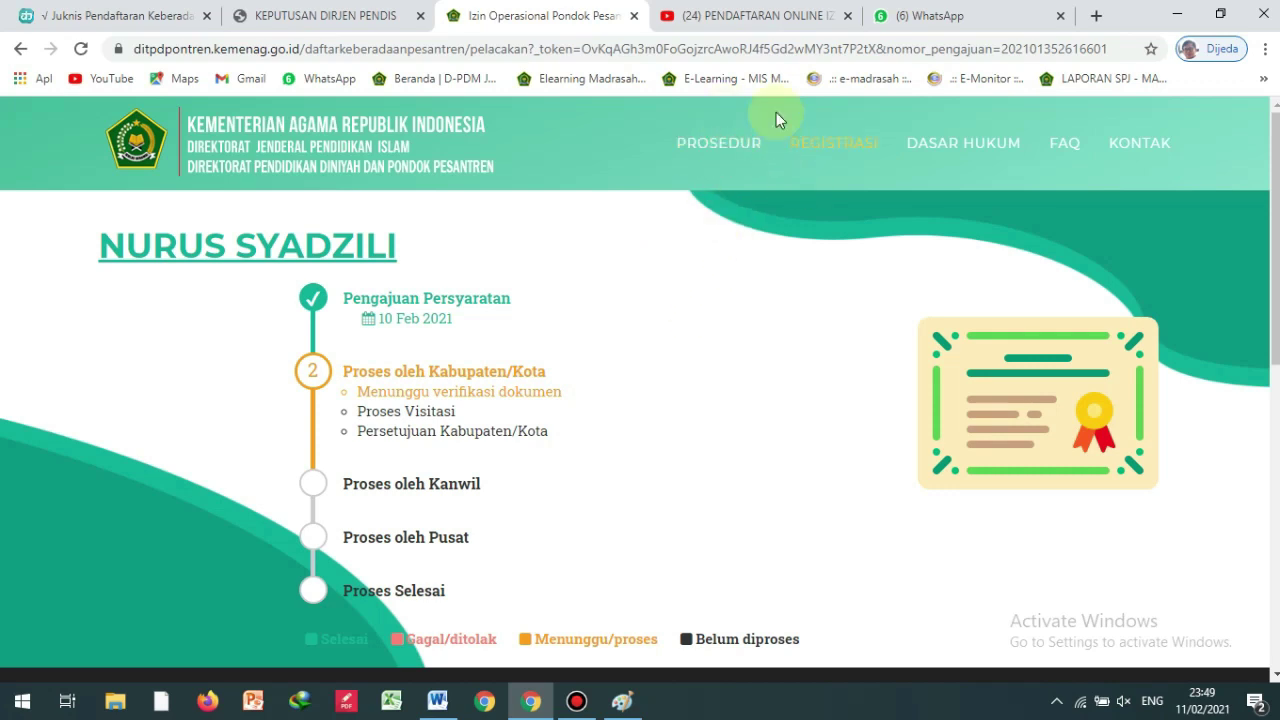
# Switch to the YouTube video page and read the viewer comment about uploading the pesantren leader's KTP
pyautogui.click(778, 22)
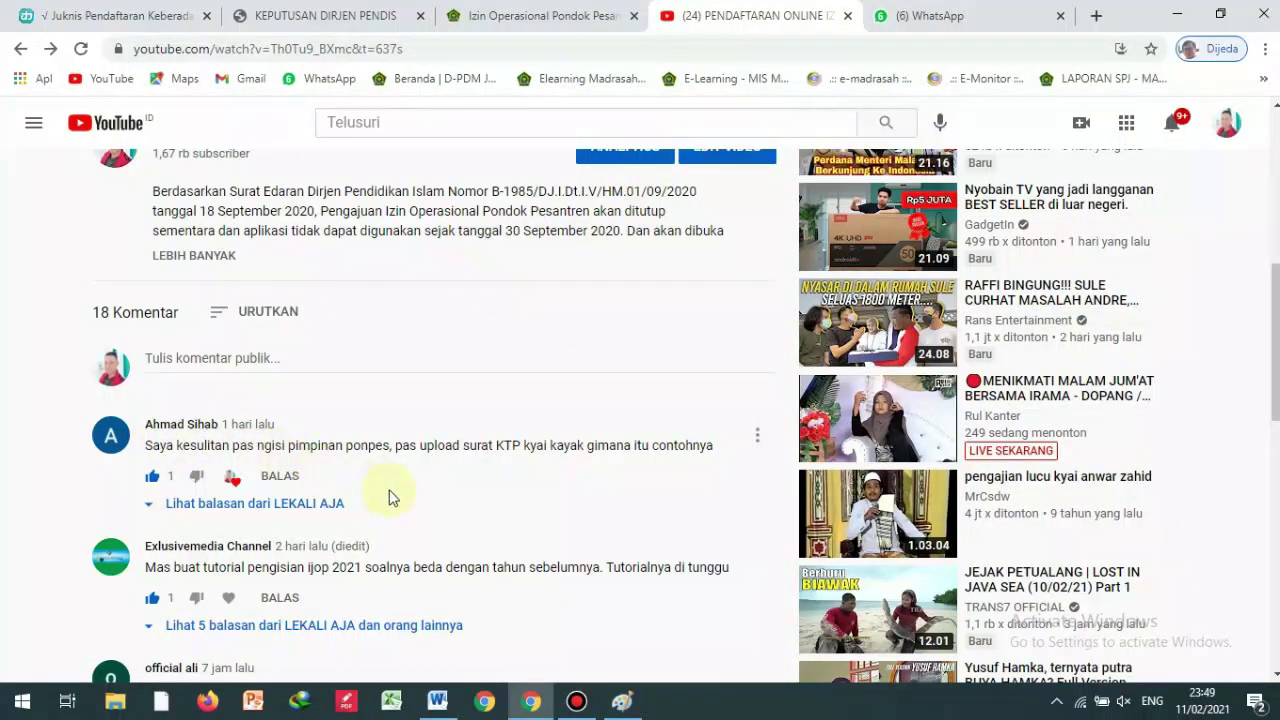
pyautogui.moveTo(282, 446); pyautogui.dragTo(429, 463)
pyautogui.click(432, 465)
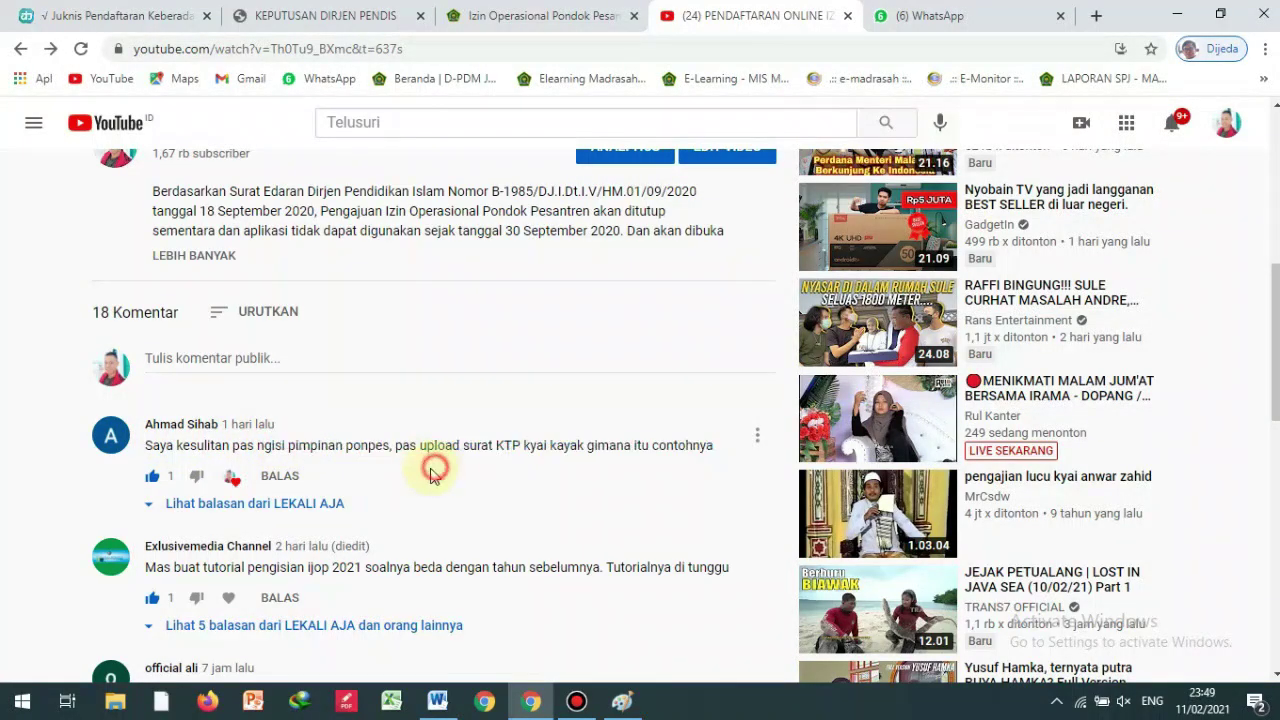